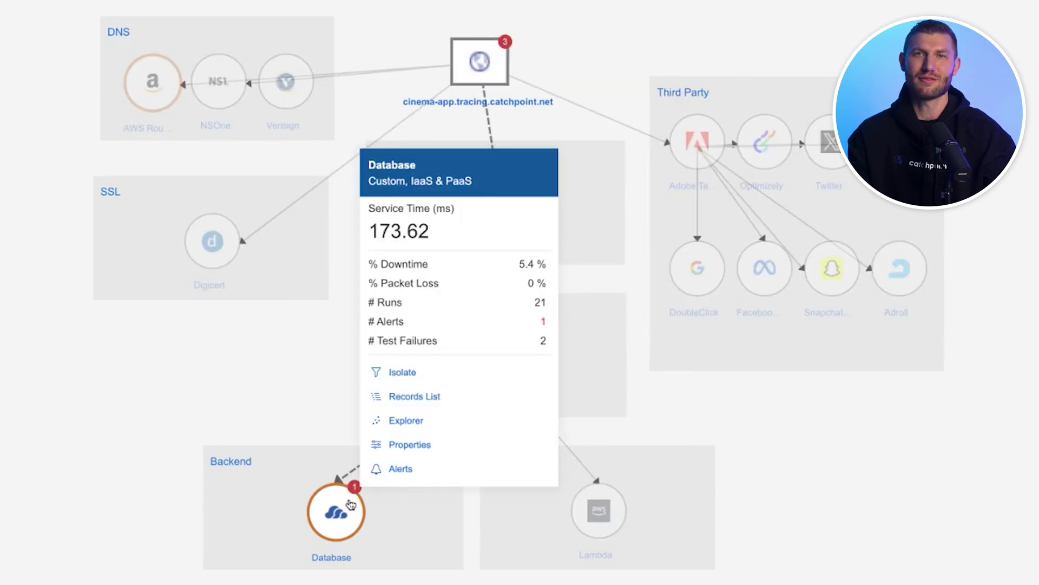
# Isolate the path ending at Database and analyze the monitored services grouped by layer.
pyautogui.click(403, 375)
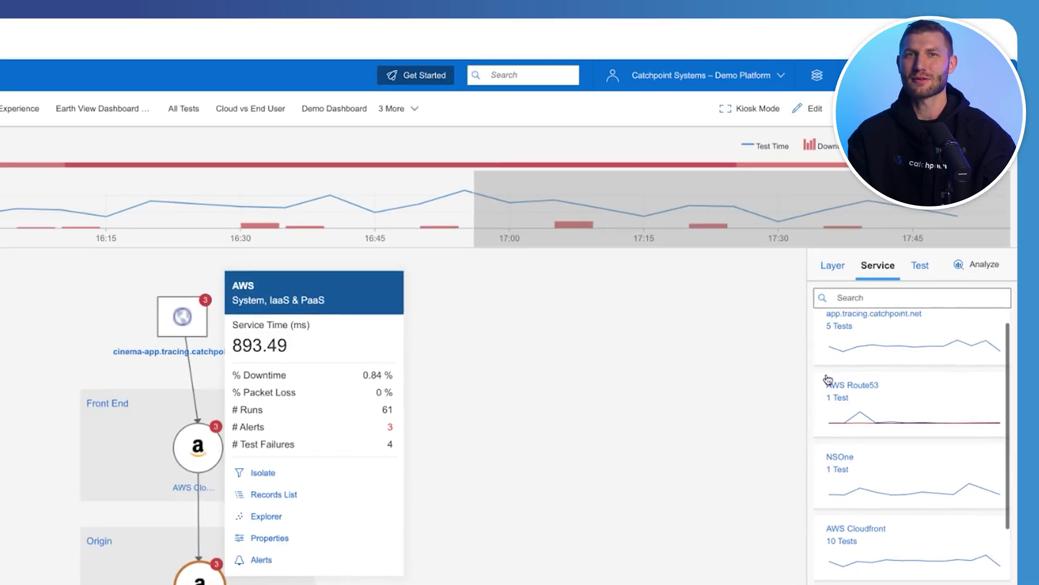
pyautogui.click(975, 265)
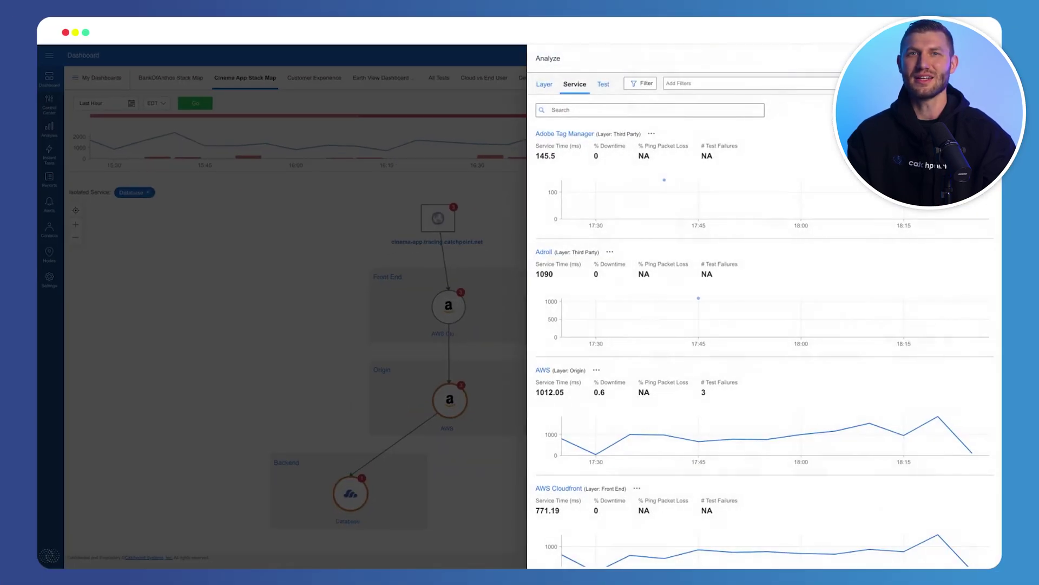
pyautogui.click(545, 87)
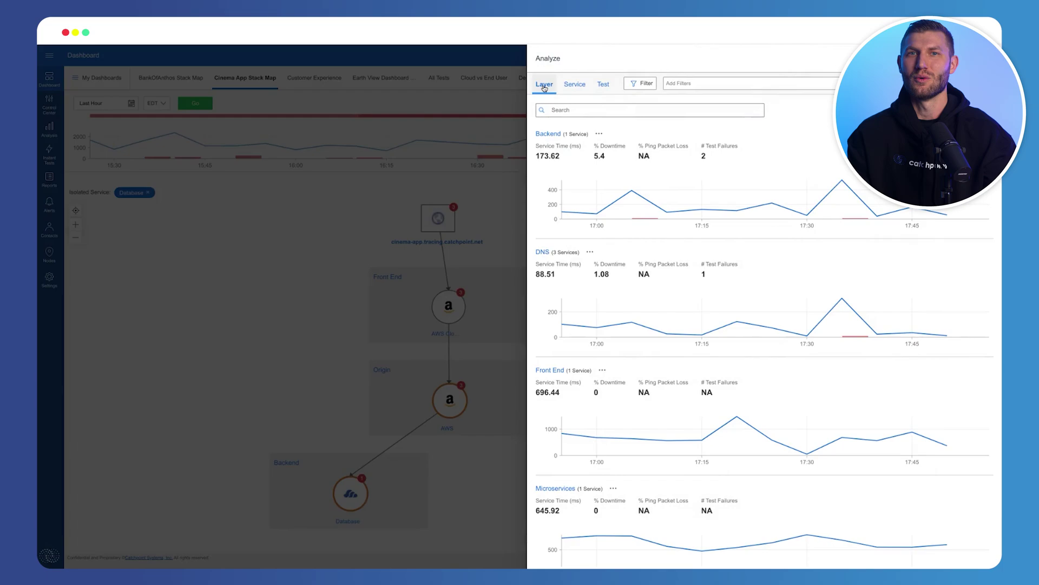
pyautogui.scroll(-3, 695, 314)
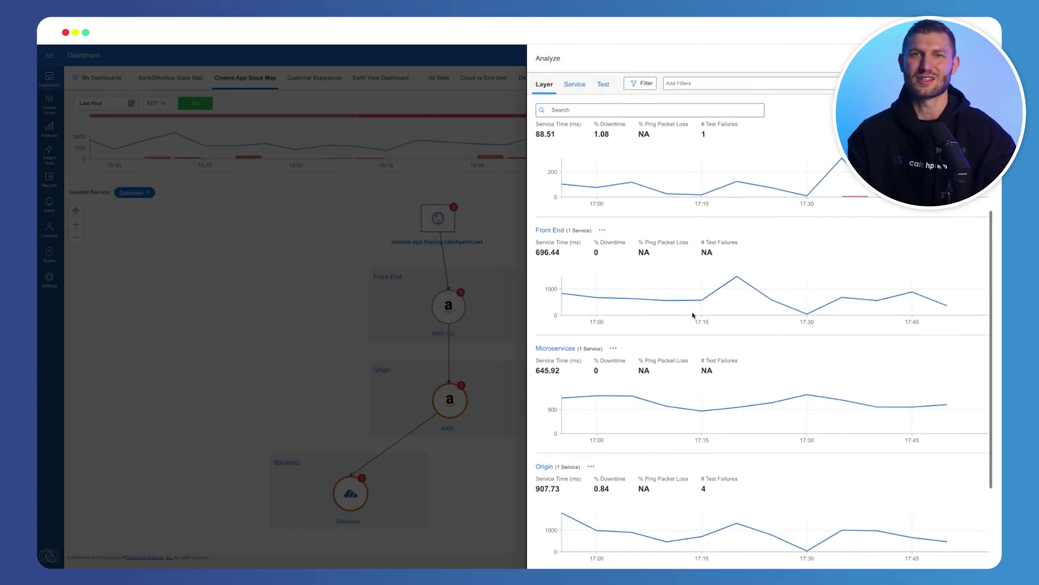
pyautogui.scroll(3, 695, 314)
pyautogui.scroll(1, 694, 315)
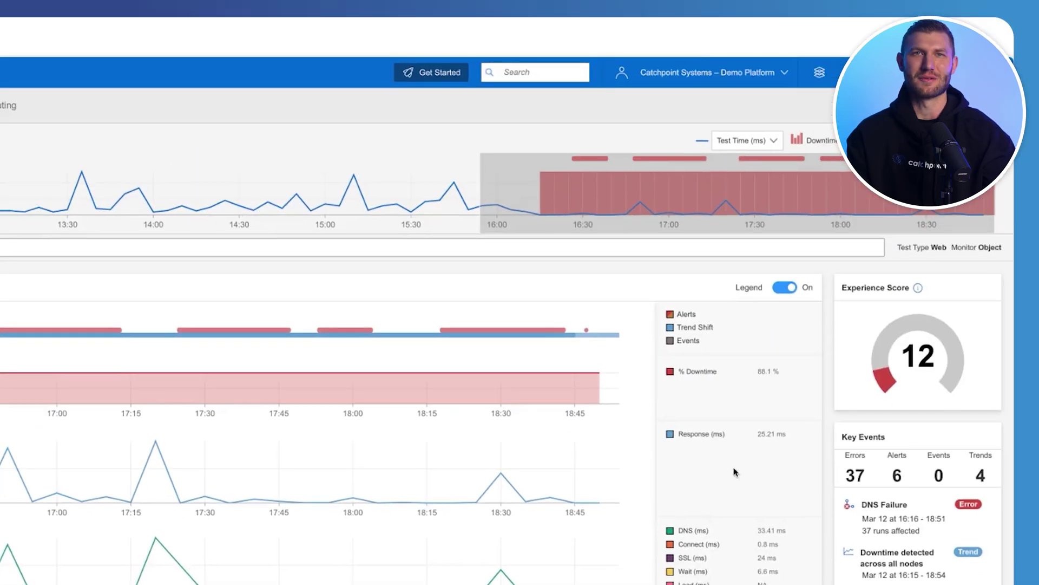
# Review the test run records, then show node downtime on the world map and inspect the New York node.
pyautogui.click(733, 472)
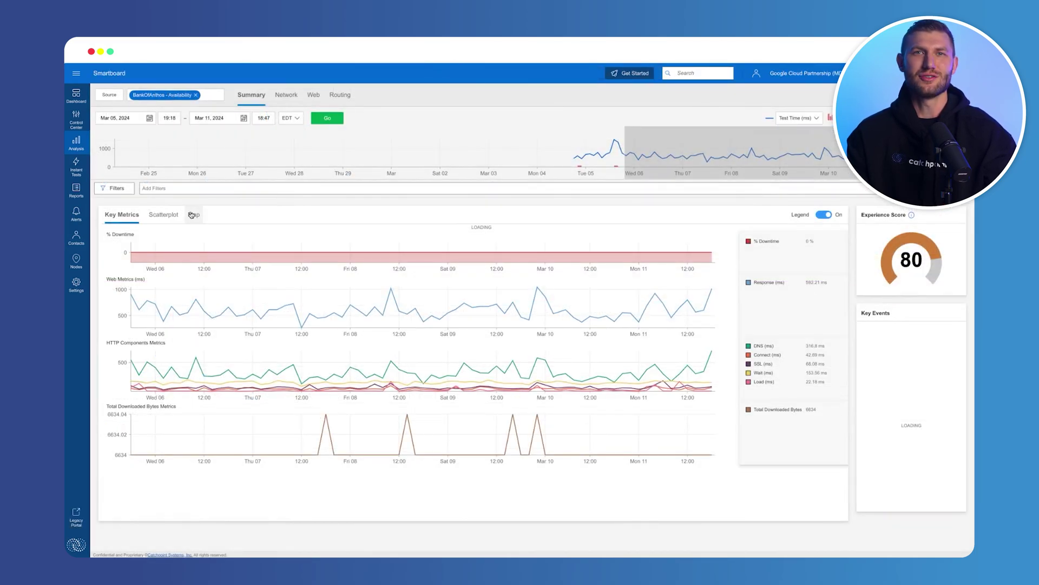
pyautogui.click(194, 215)
pyautogui.click(358, 339)
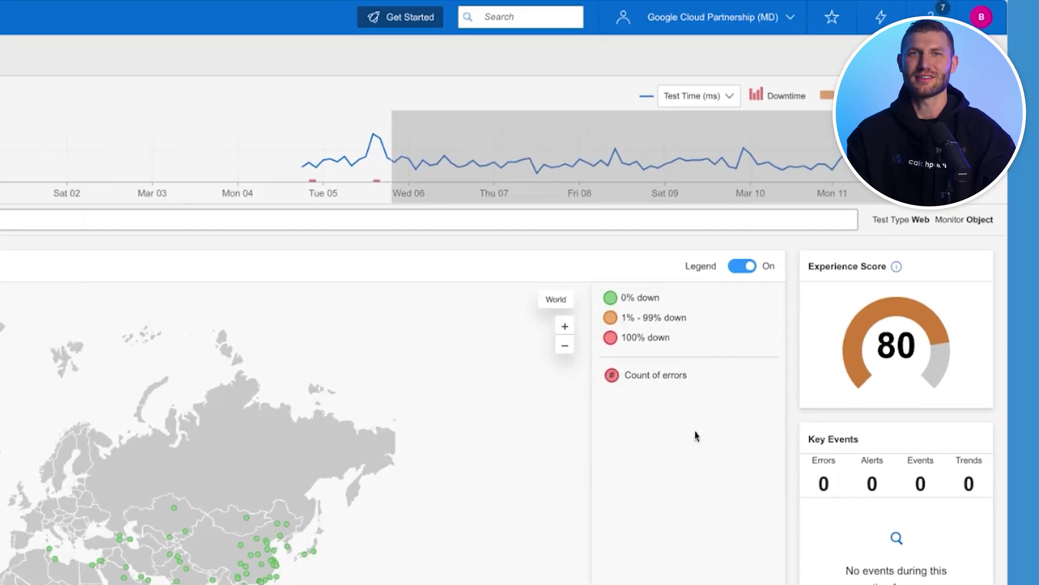
# Show the Experience Score breakdown of 1705 runs: 1129 satisfied, 483 tolerating, 93 frustrated.
pyautogui.click(853, 365)
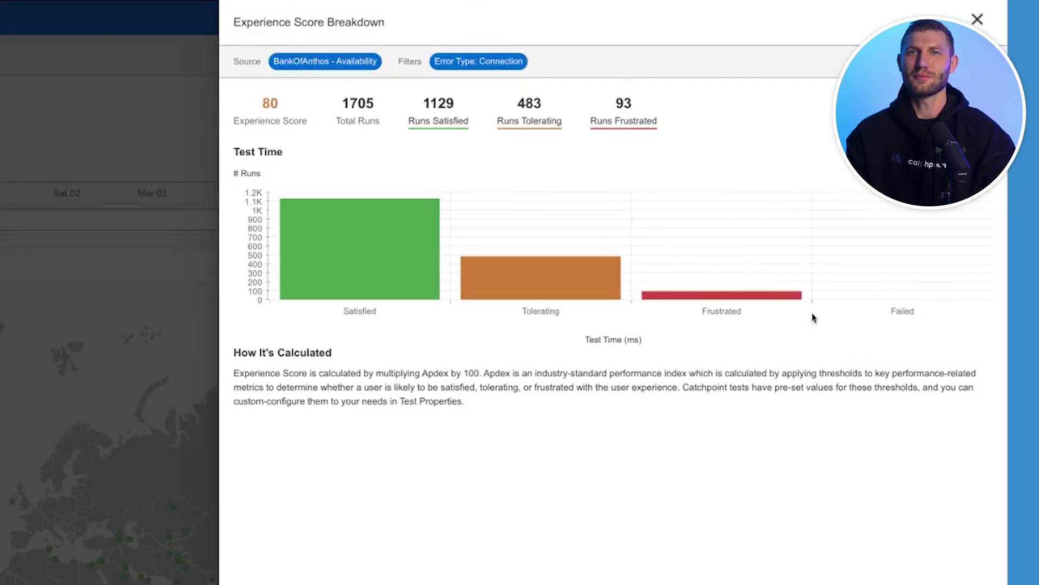